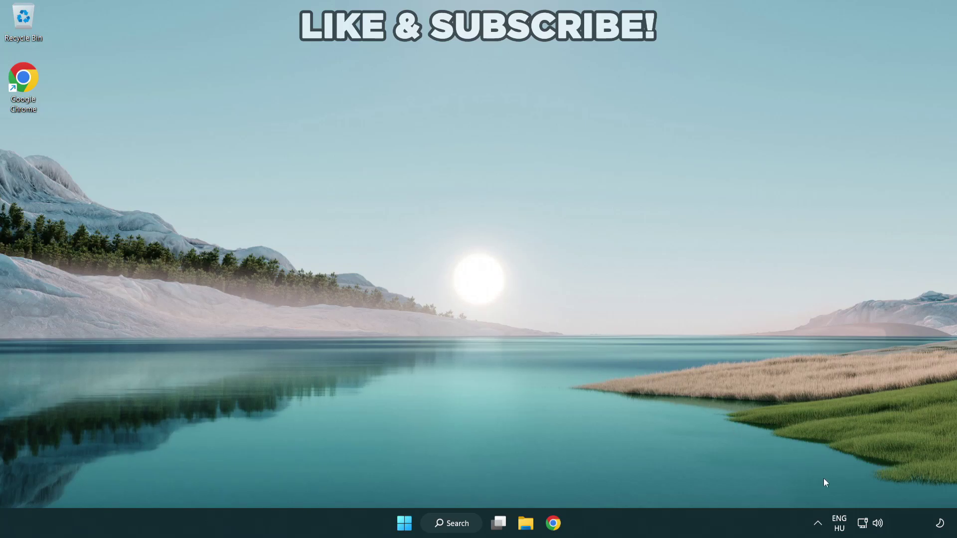
Switch the Quick Settings sound output from CABLE Input to Speakers (High Definition Audio Device).
click(878, 524)
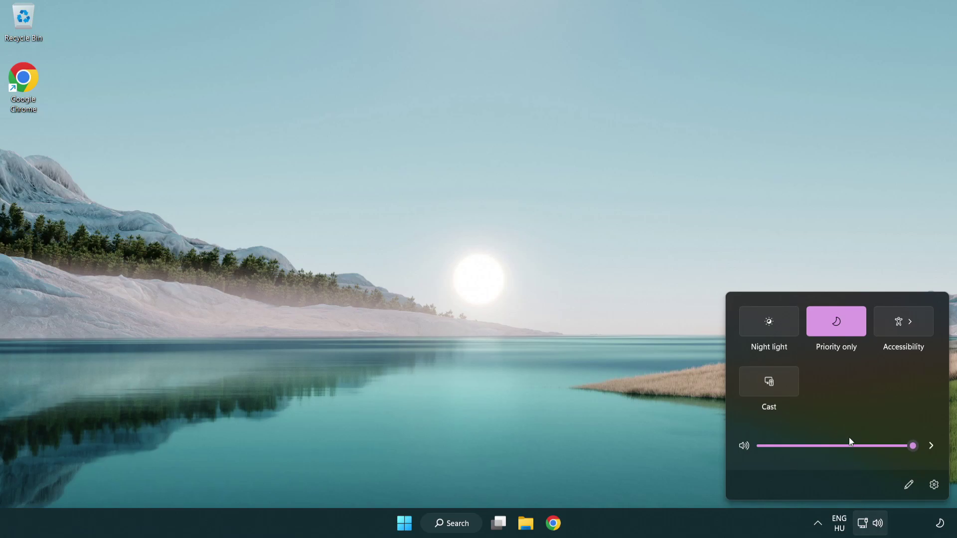
click(930, 446)
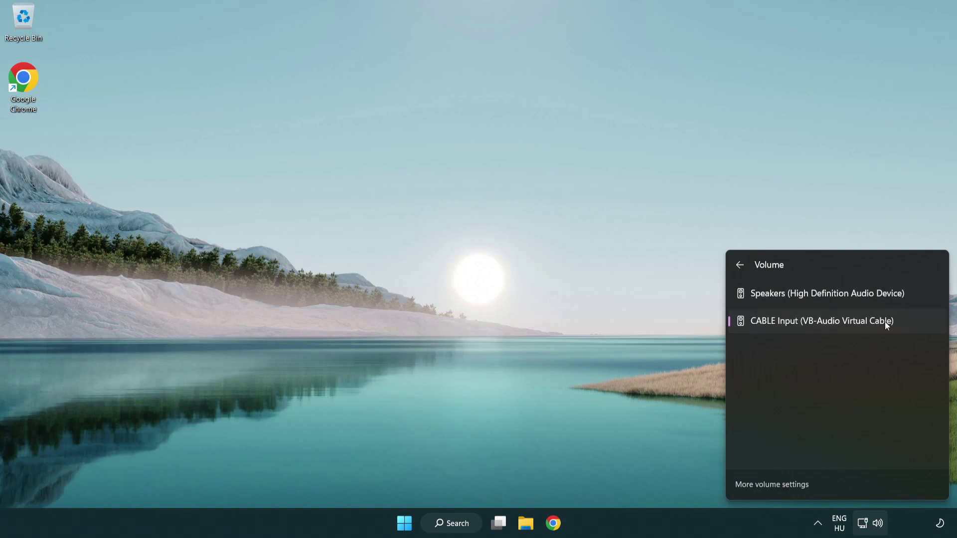
click(918, 296)
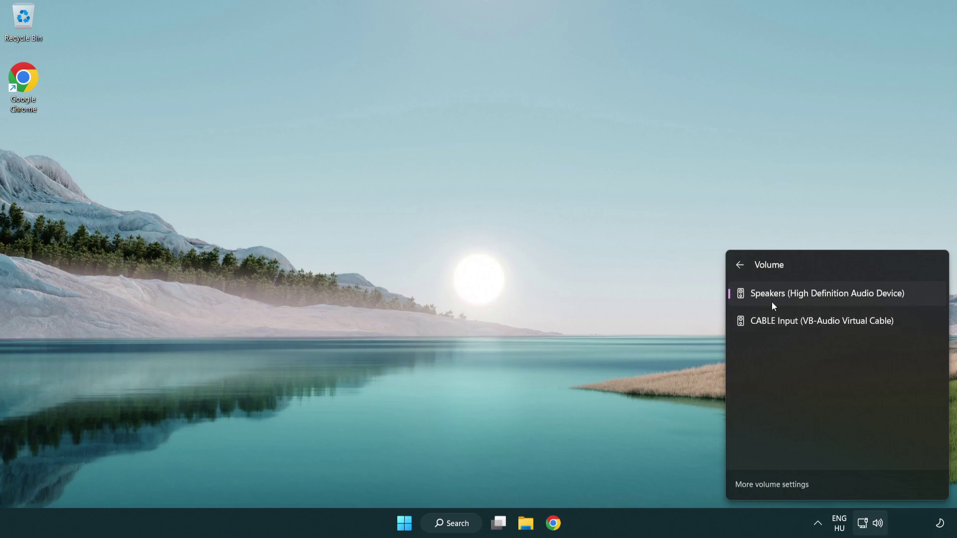
click(502, 287)
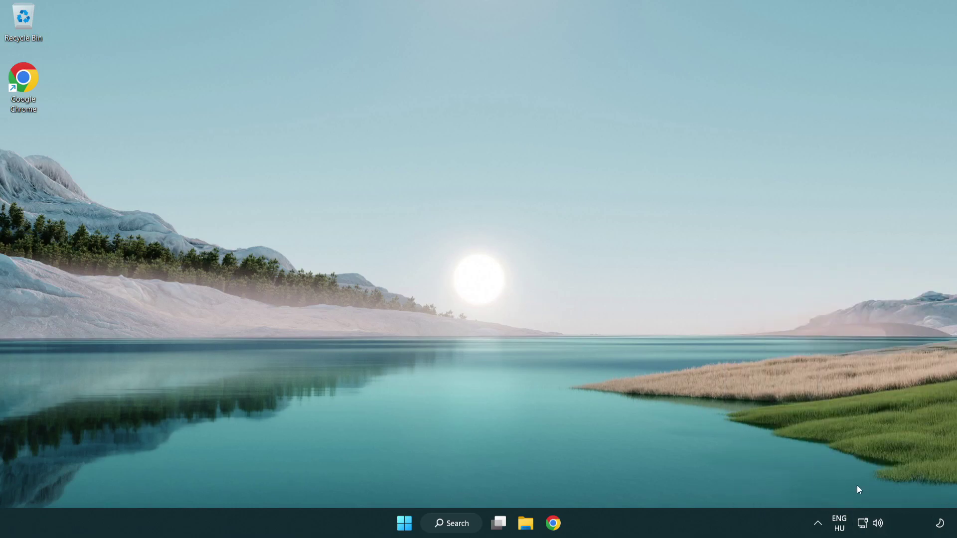
Reset sound devices and app volumes to recommended defaults in the Volume mixer, then close Settings.
right_click(879, 526)
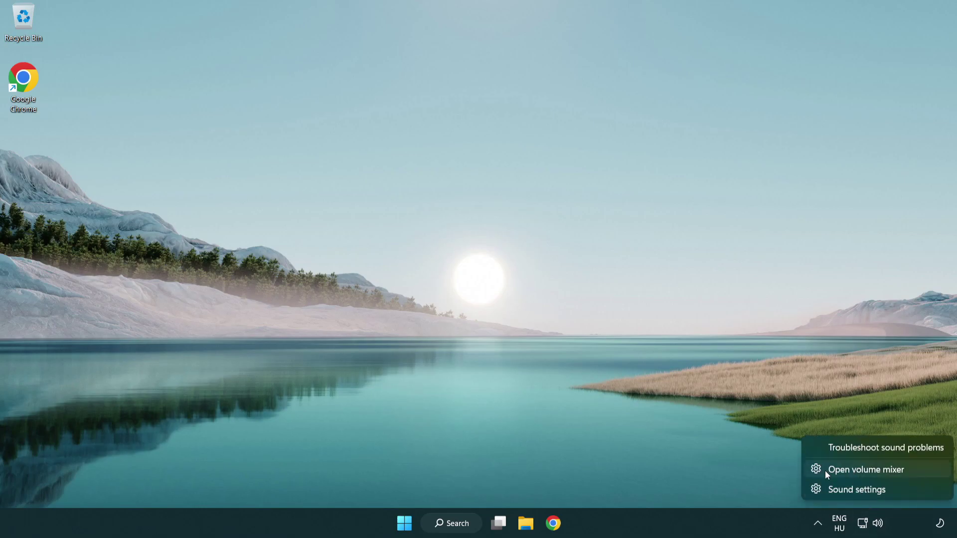
click(922, 472)
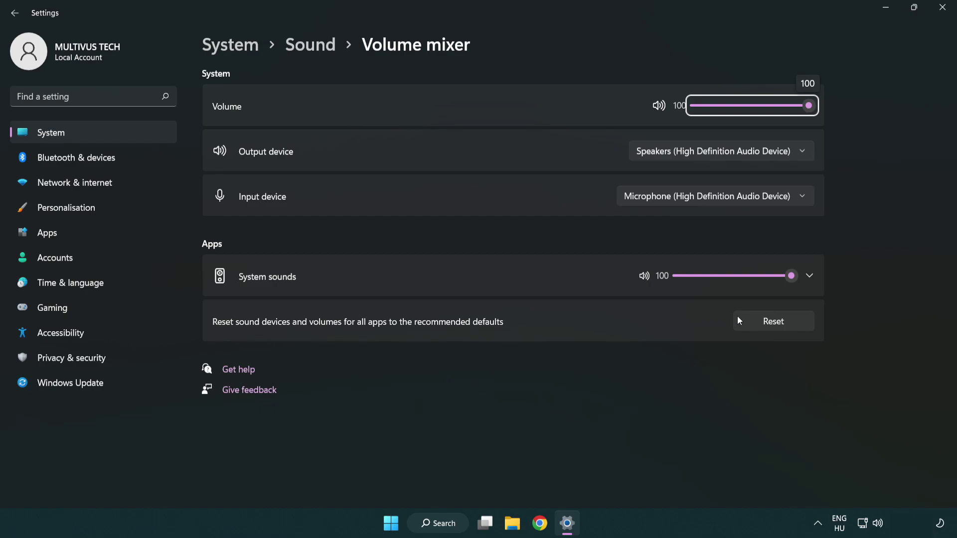
click(799, 325)
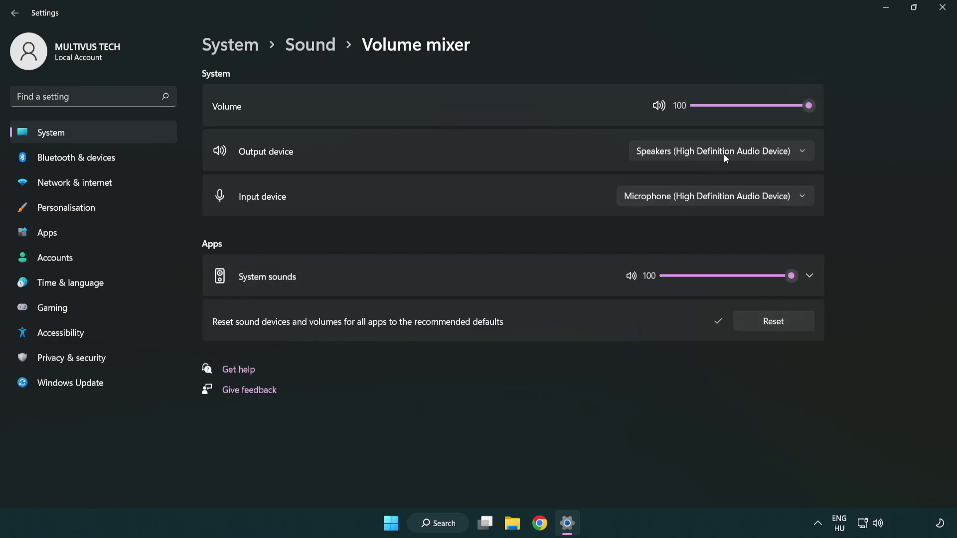
click(946, 9)
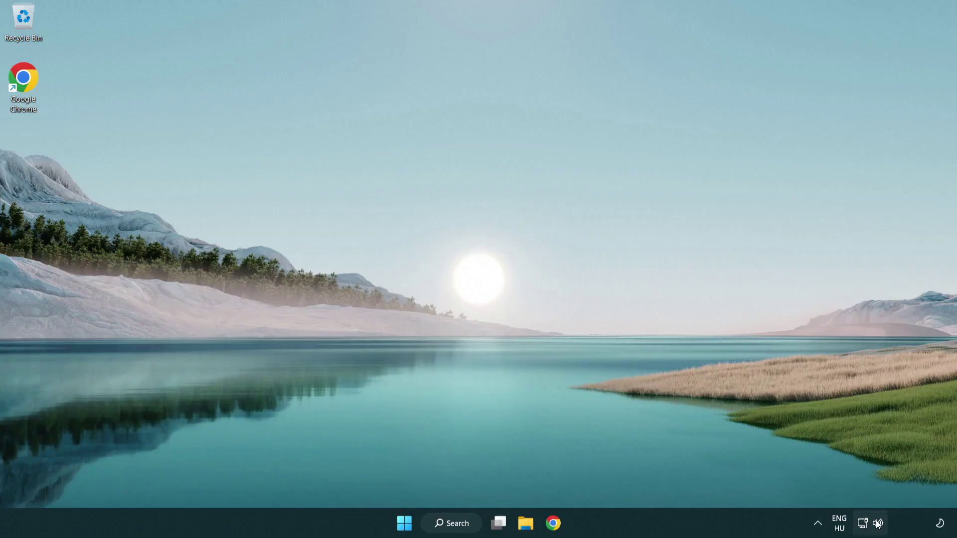
Open System > Sound settings, test the output volume slider at 100, and scroll to Advanced.
right_click(877, 523)
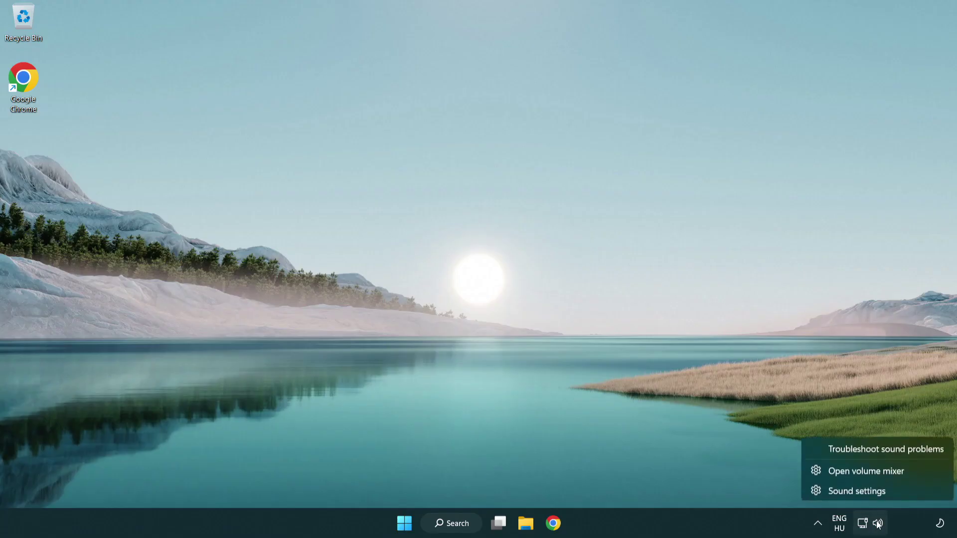
click(914, 492)
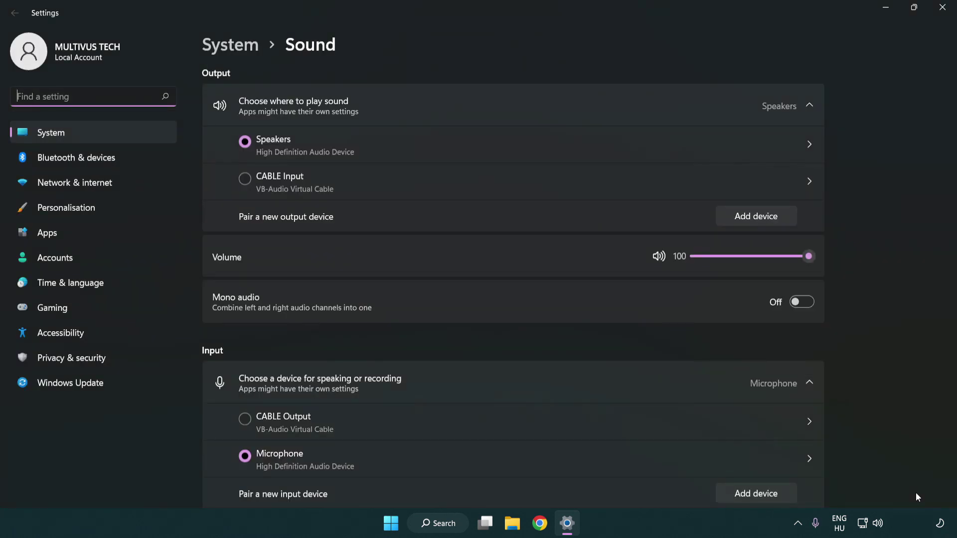
drag(811, 258, 847, 259)
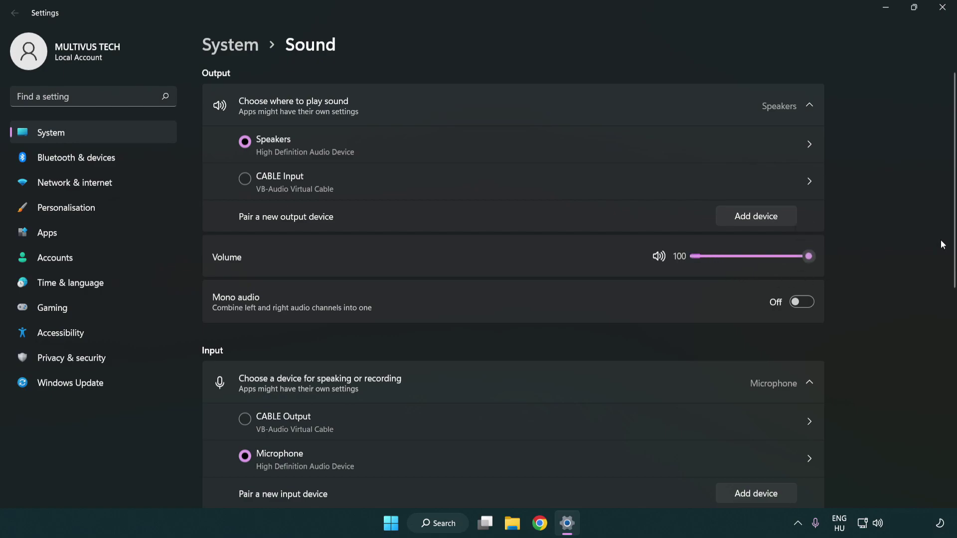
scroll(953, 235, down, 6)
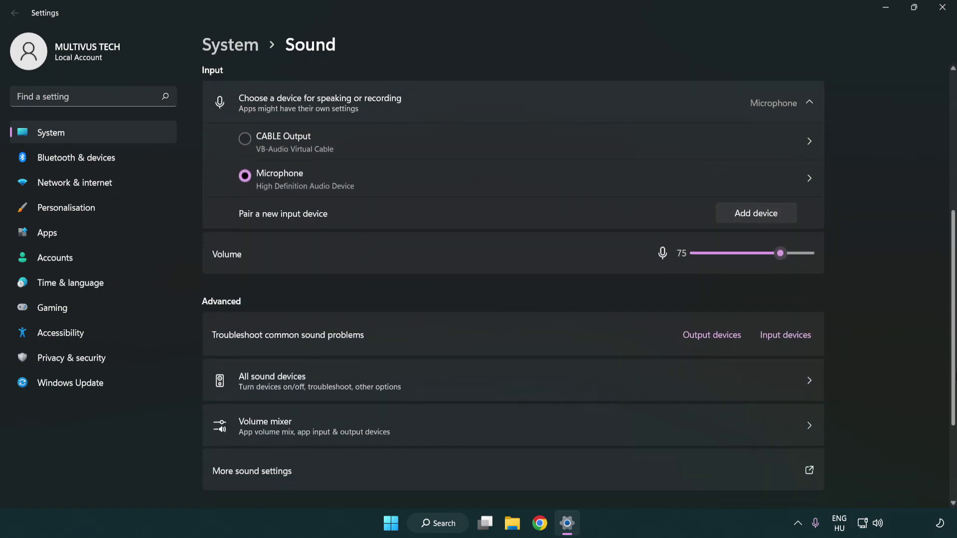
scroll(514, 284, down, 2)
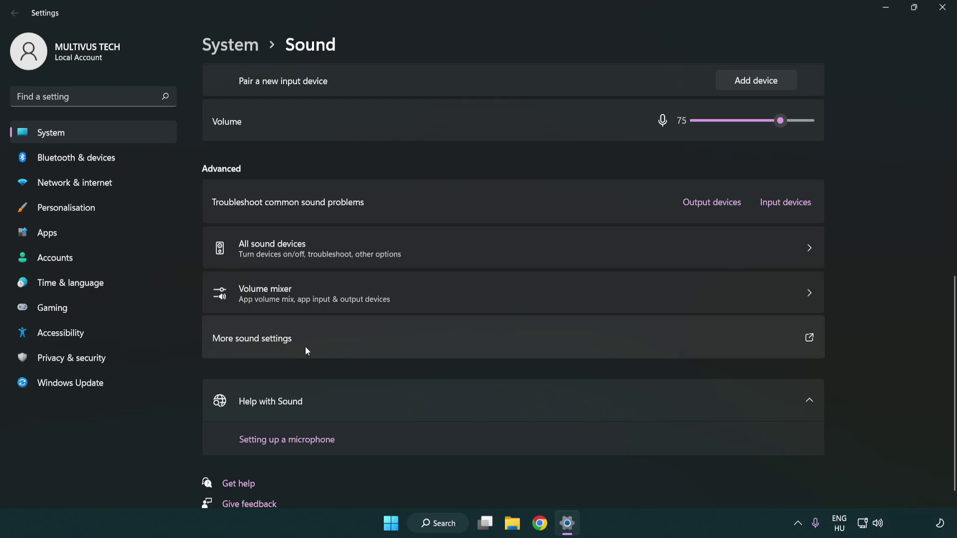
Open the classic Sound control panel and disable the CABLE Input playback device.
click(368, 343)
drag(169, 39, 492, 129)
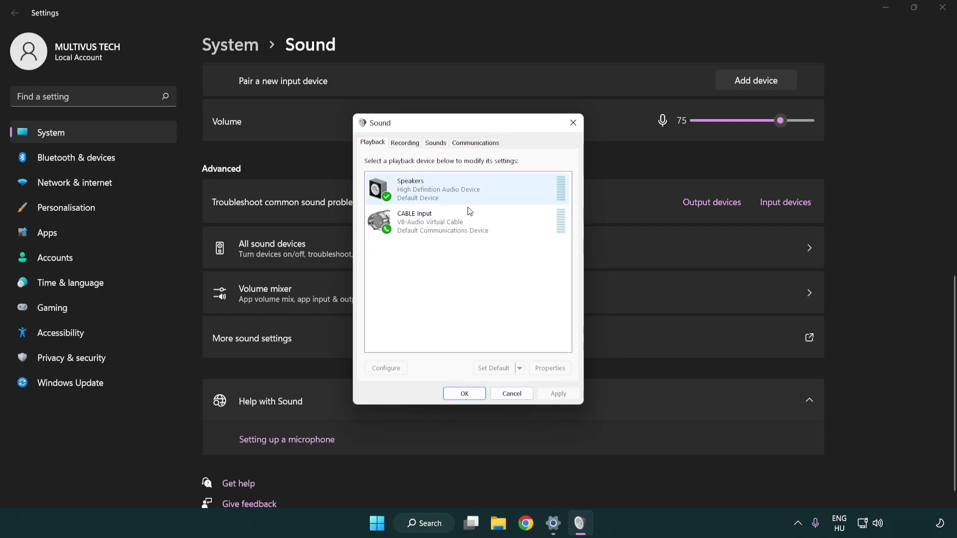
click(457, 229)
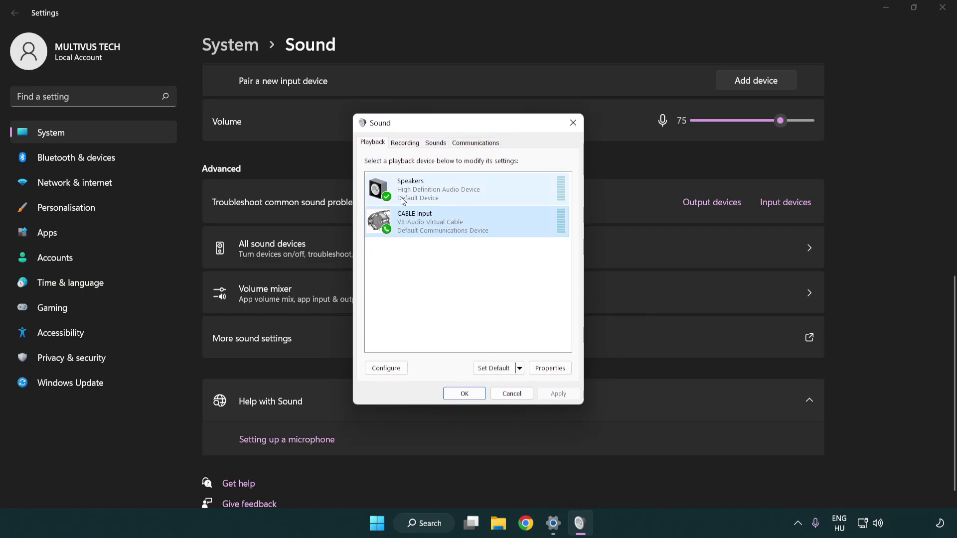
right_click(434, 226)
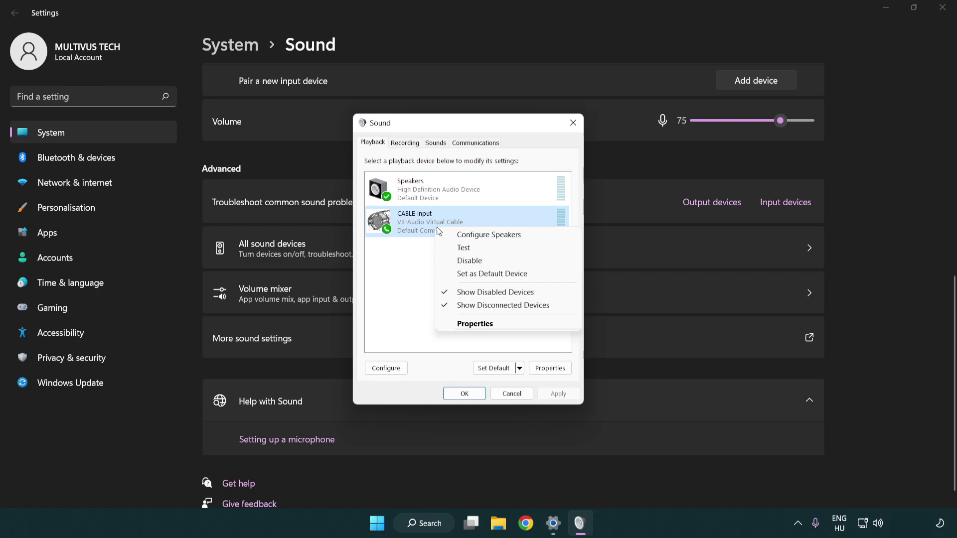
click(491, 261)
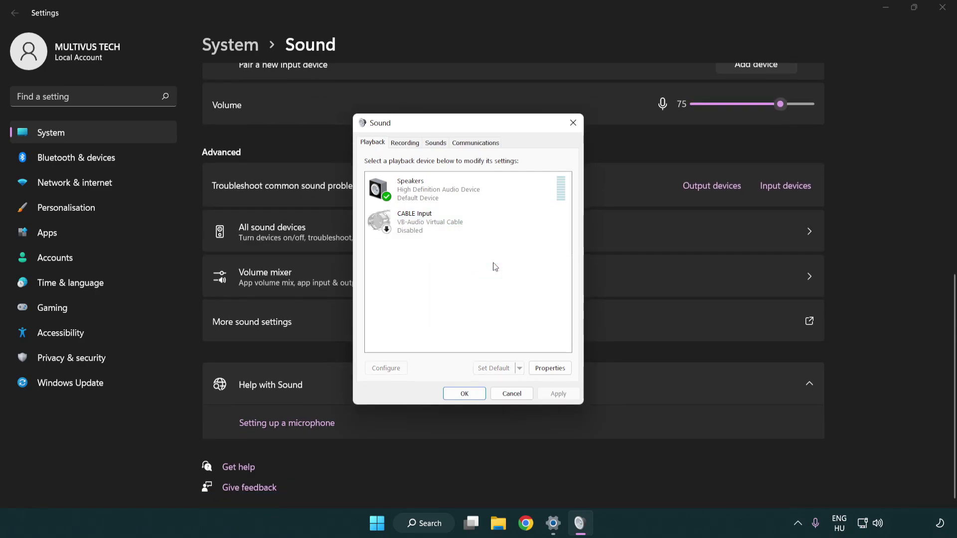
Run Speaker Setup for Speakers with a 7.1 Surround layout, keeping optional and full-range speakers.
right_click(486, 192)
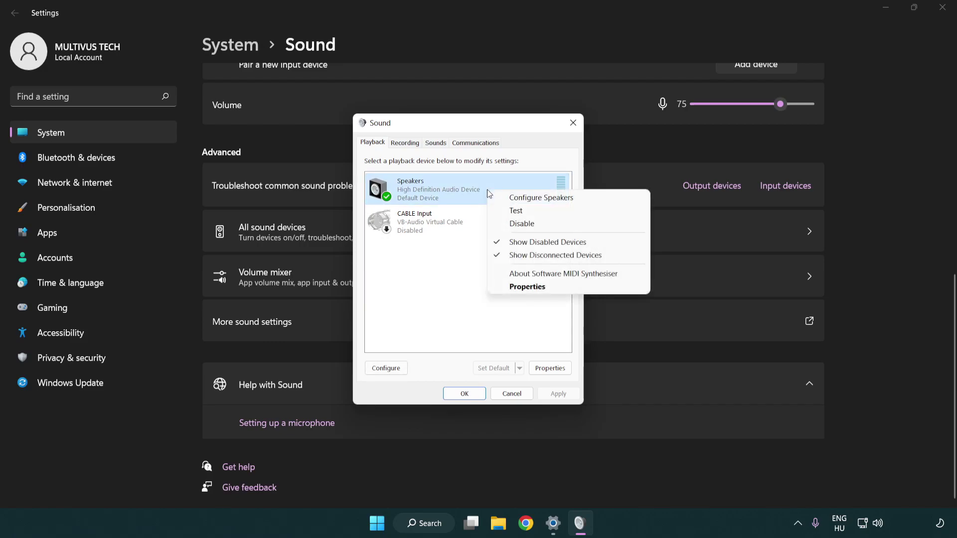
click(527, 200)
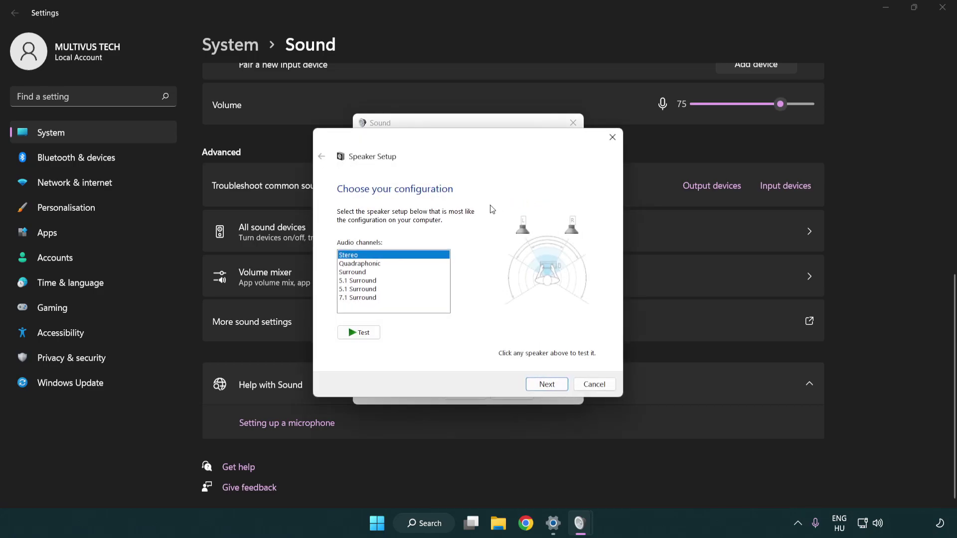
drag(377, 282, 382, 305)
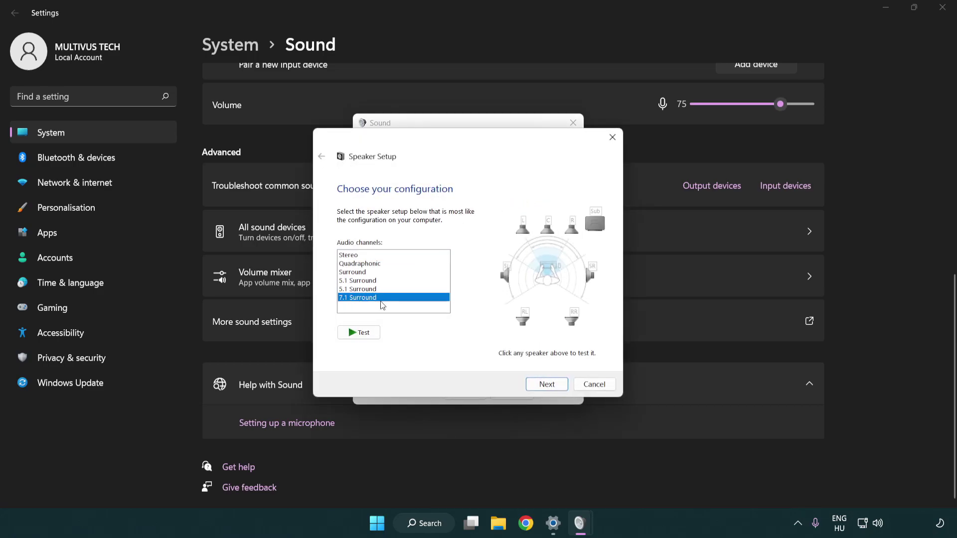
click(545, 384)
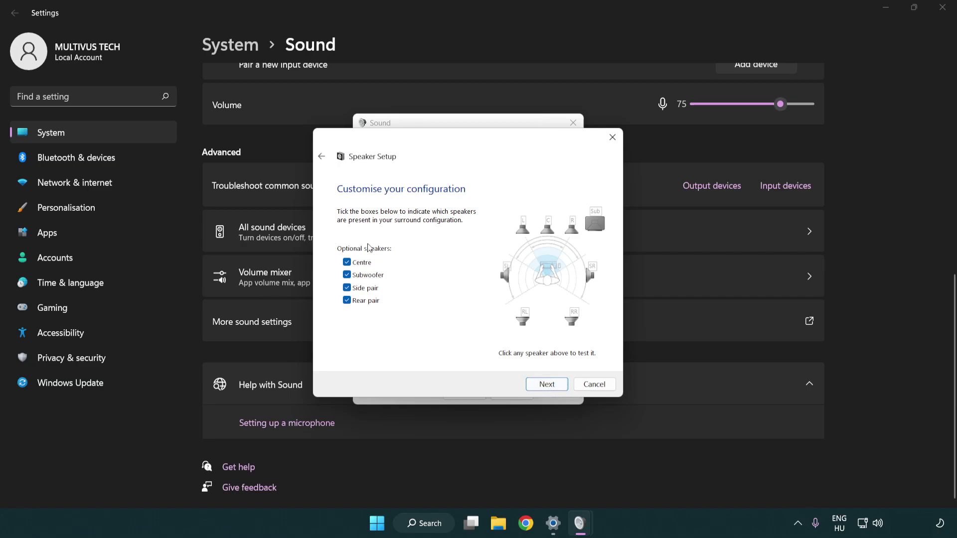
click(545, 384)
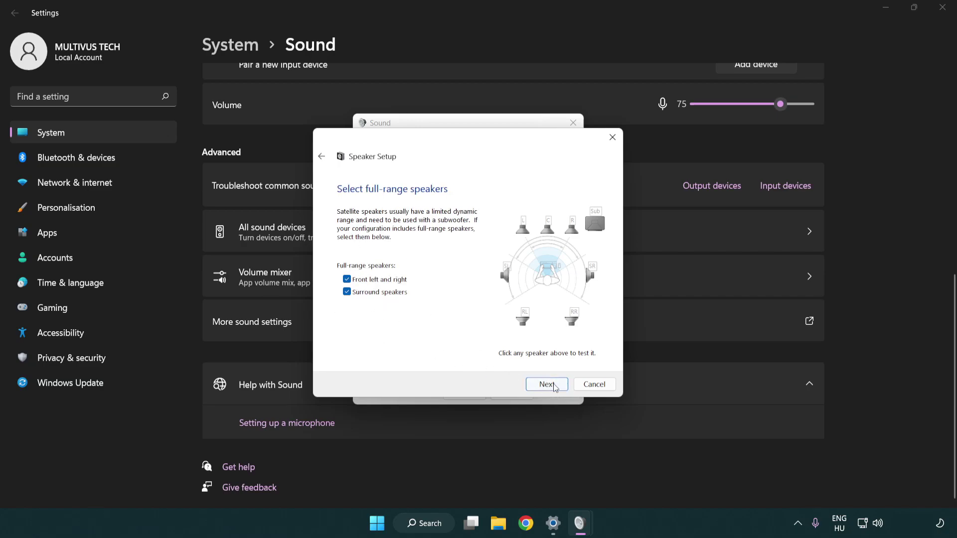
click(547, 384)
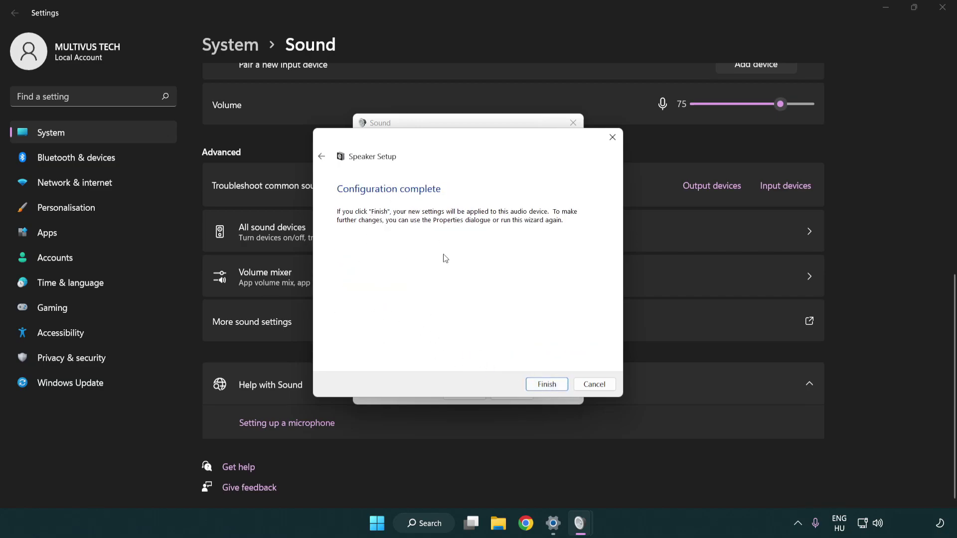
Finish the speaker setup and turn off all enhancements in Speakers Properties.
click(547, 384)
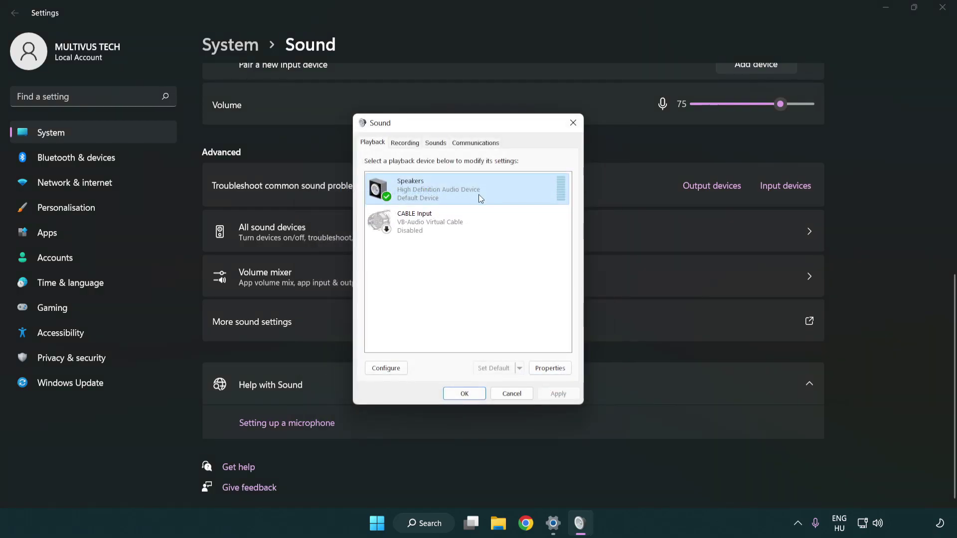
click(550, 369)
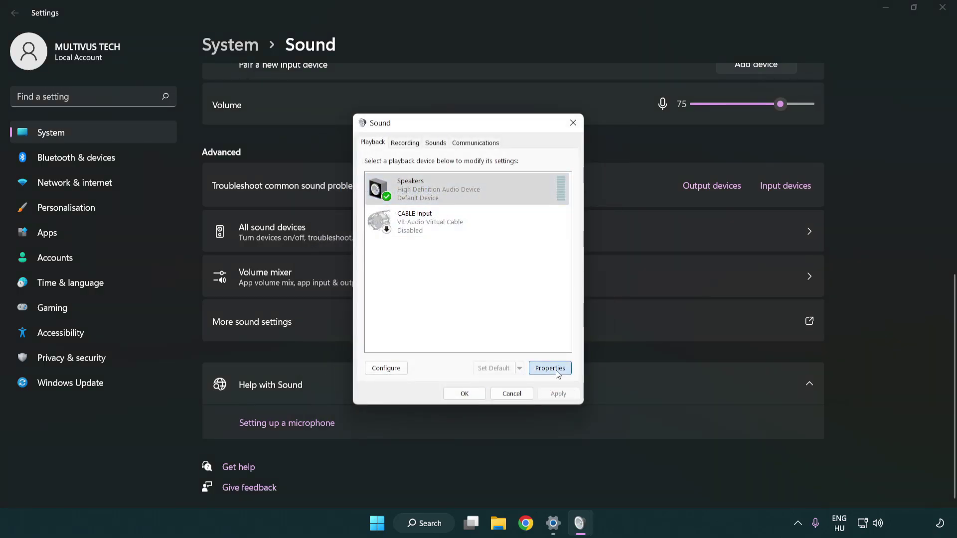
drag(483, 171, 468, 131)
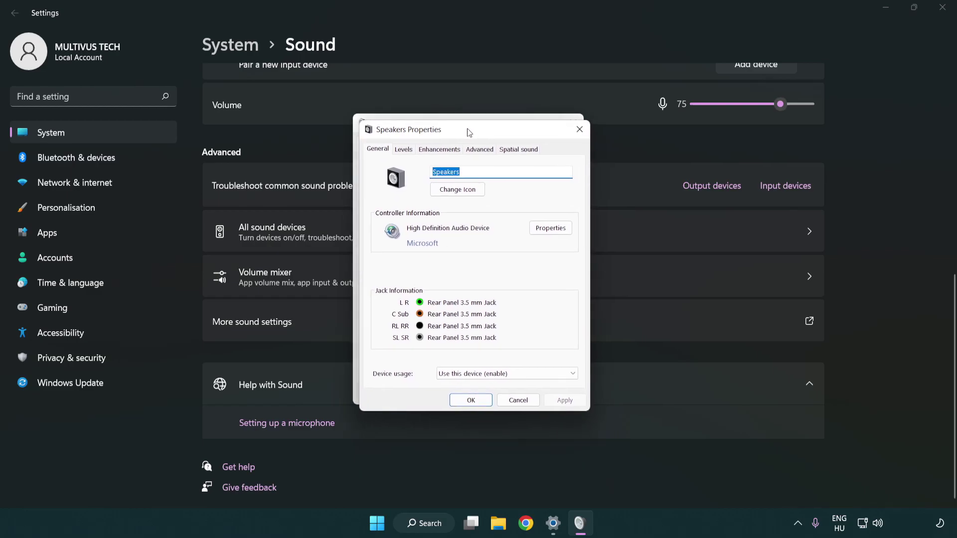
click(437, 148)
click(378, 199)
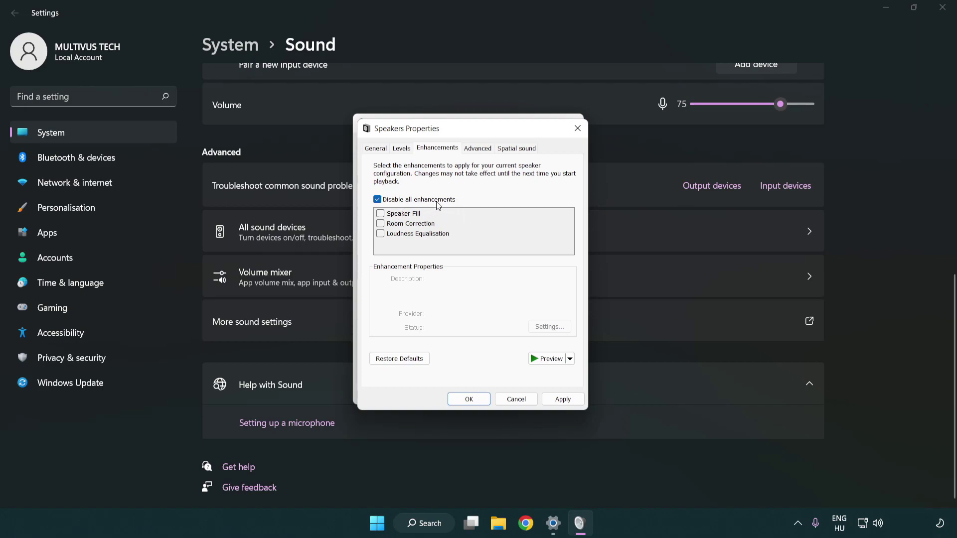
Set the default format to 16 bit, 48000 Hz (DVD Quality), apply, and close both dialogs.
click(480, 149)
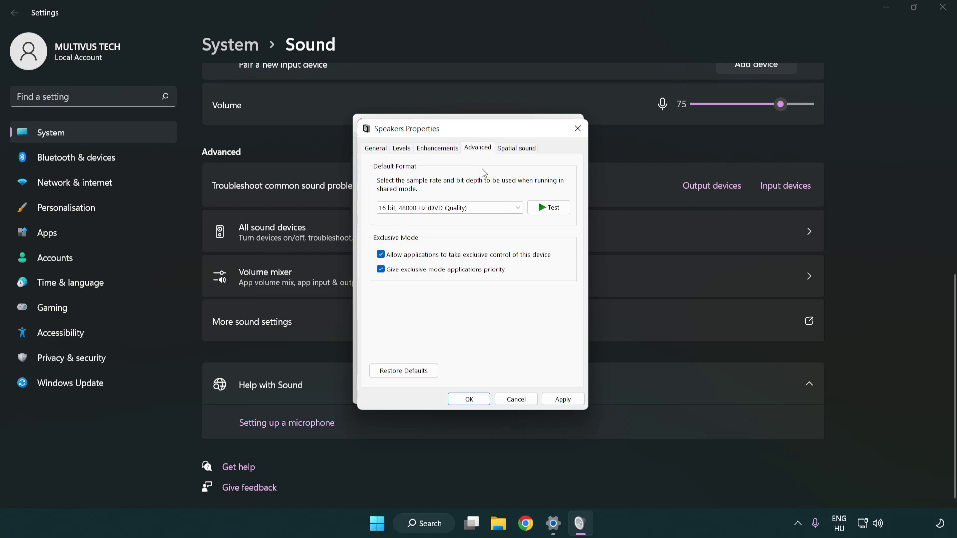
click(424, 209)
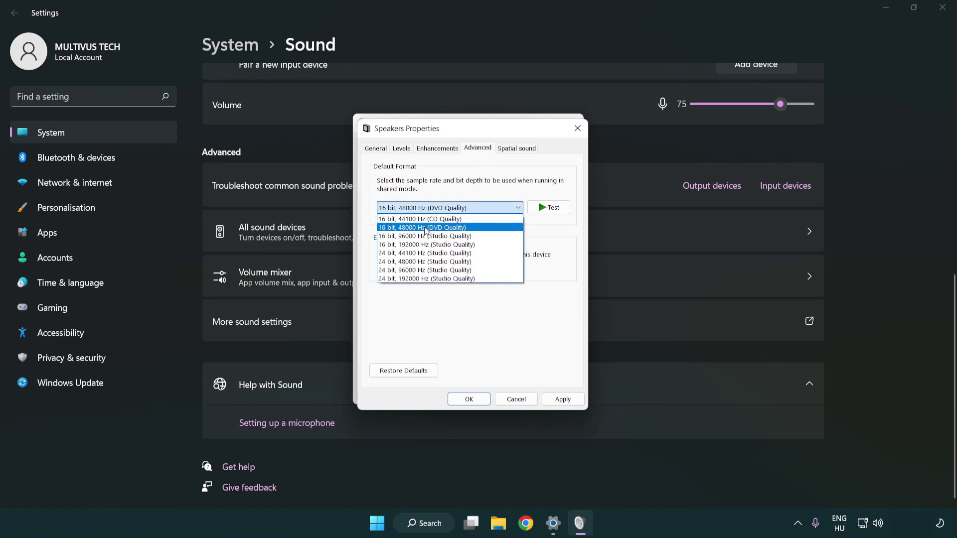
click(429, 228)
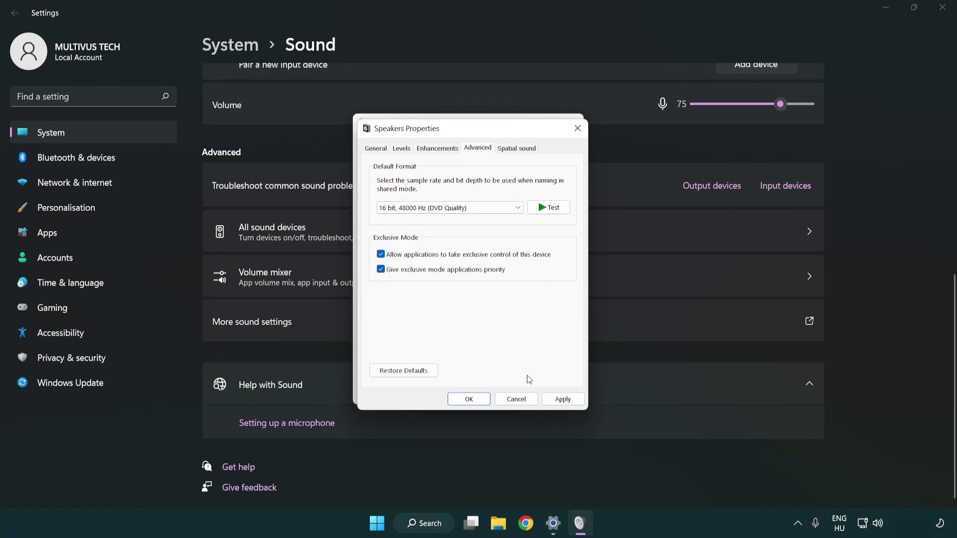
click(560, 401)
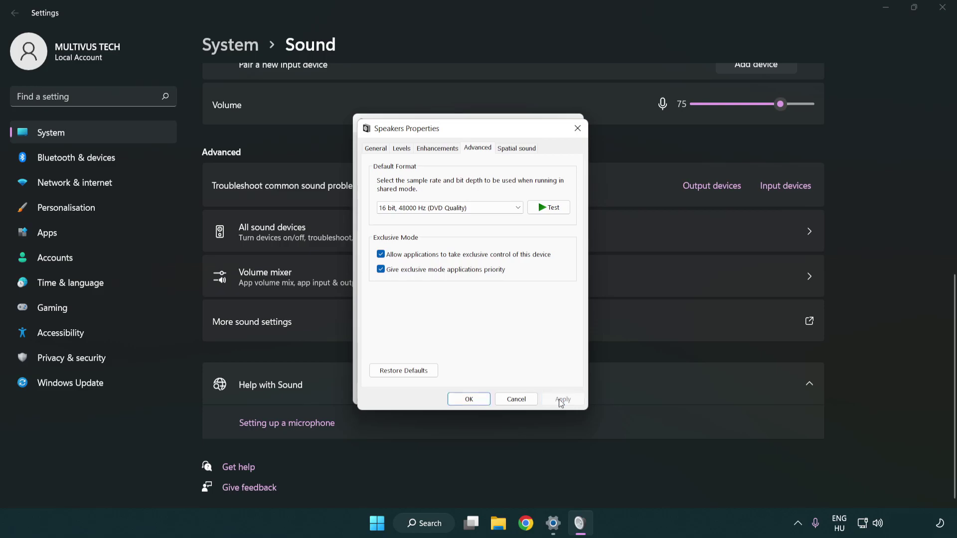
click(472, 400)
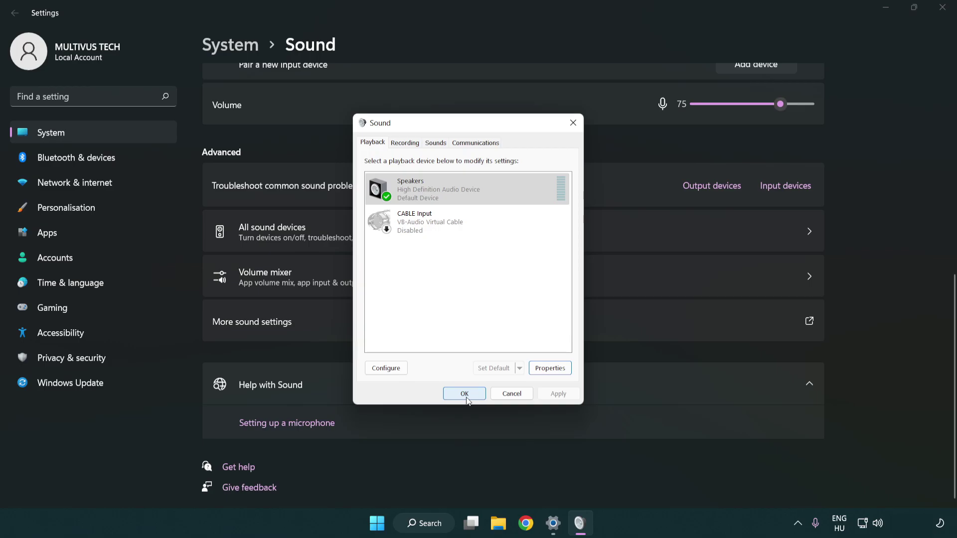
click(465, 394)
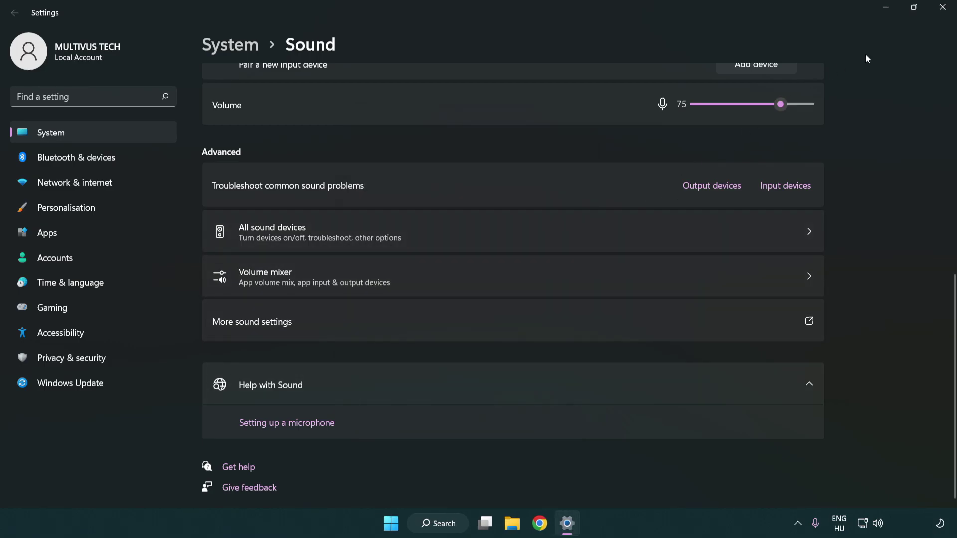
Close the Sound settings window and show the Start menu power options (Sleep, Shut down, Restart).
click(942, 17)
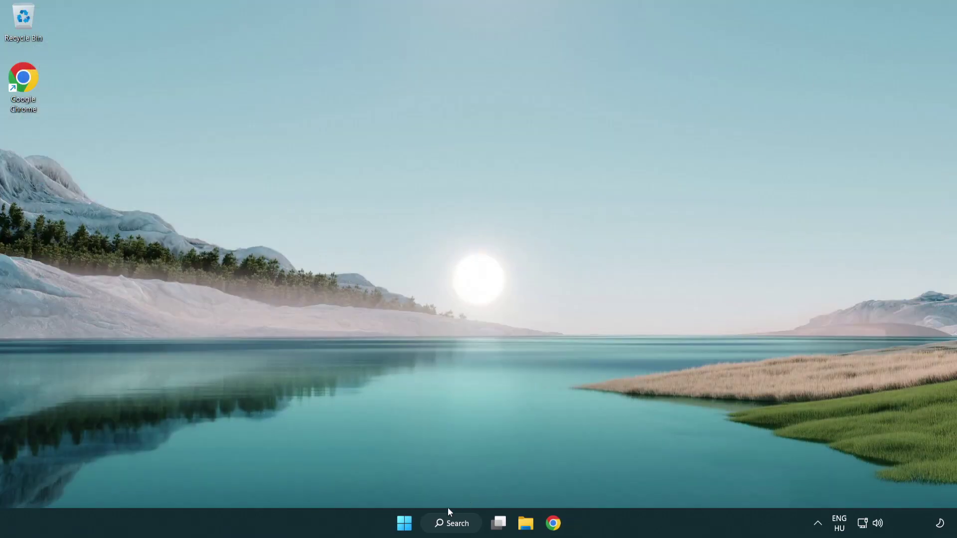
click(405, 527)
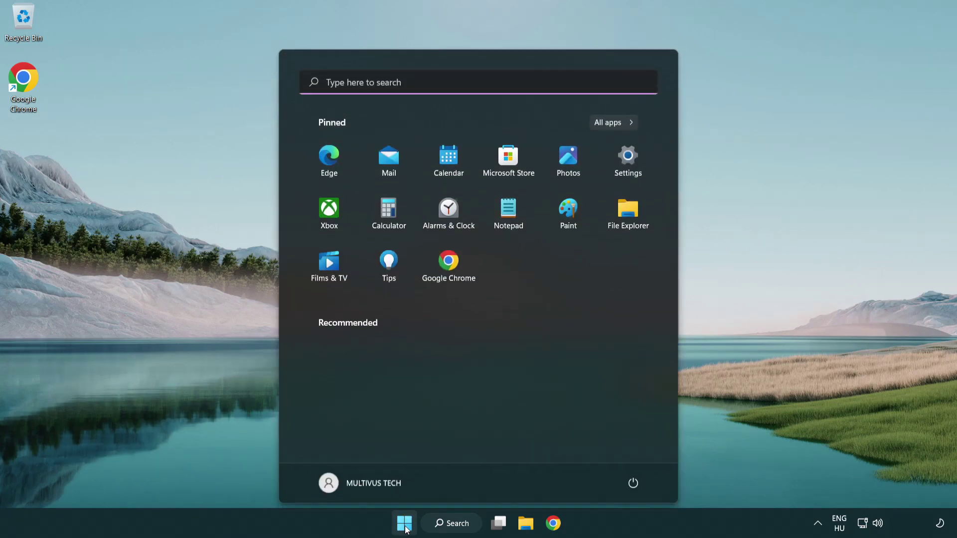
click(635, 482)
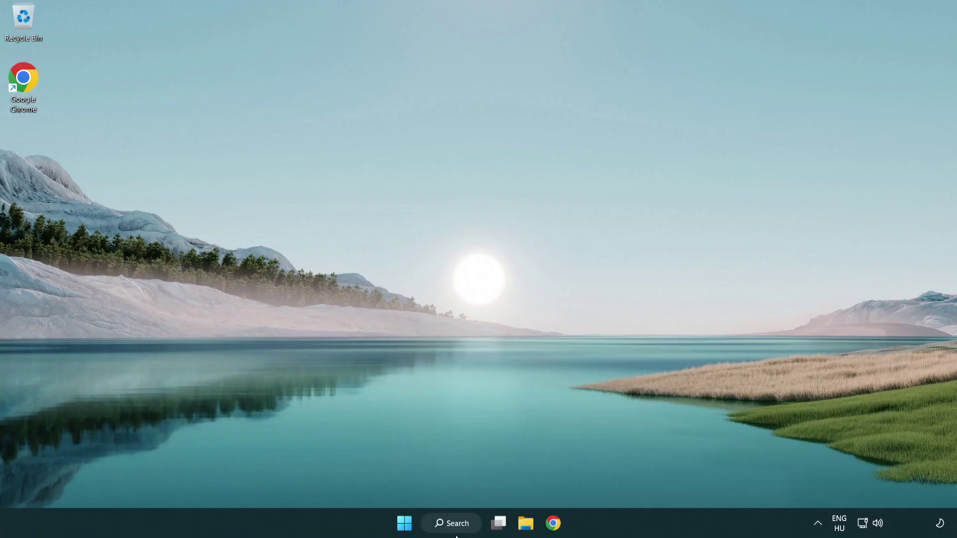
Search Windows for 'device manager' and launch Device Manager from the results.
click(456, 526)
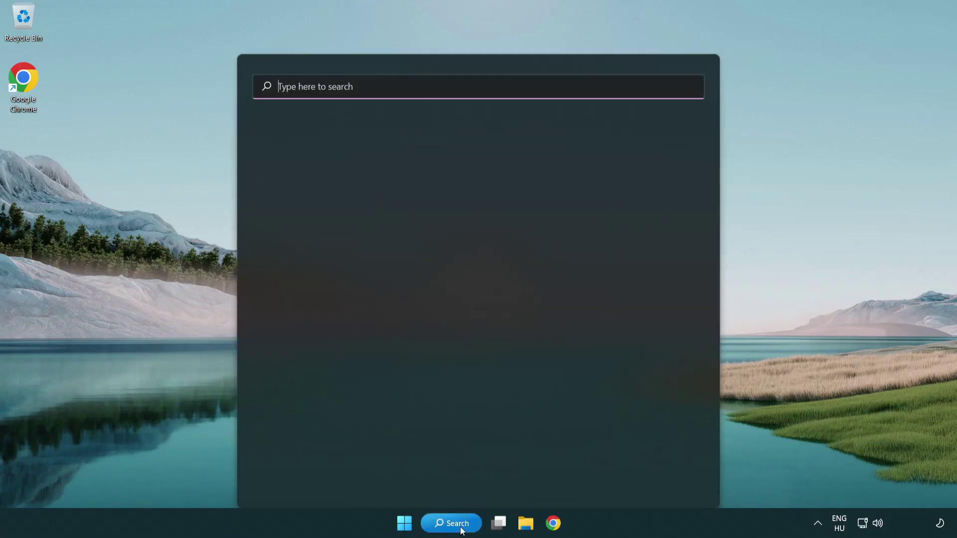
text(d)
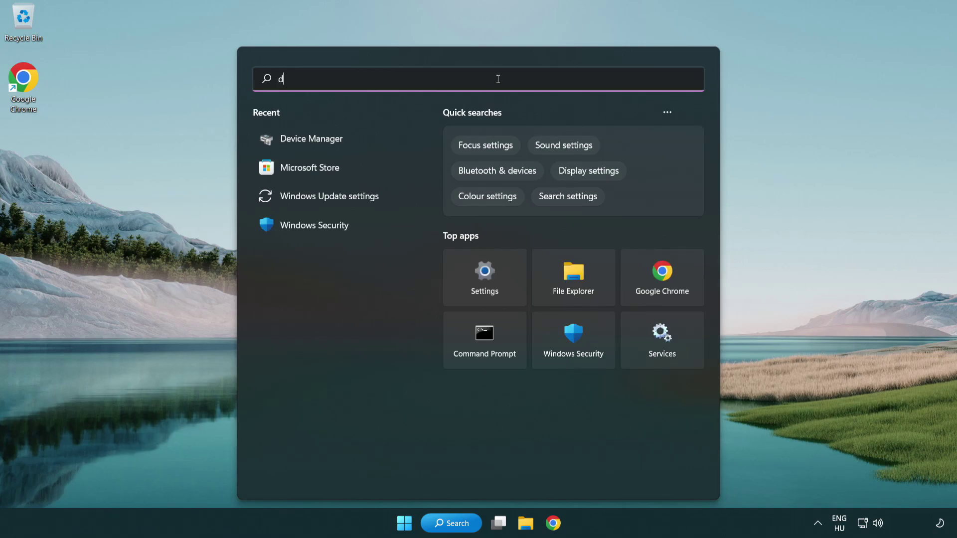
text(evice manager)
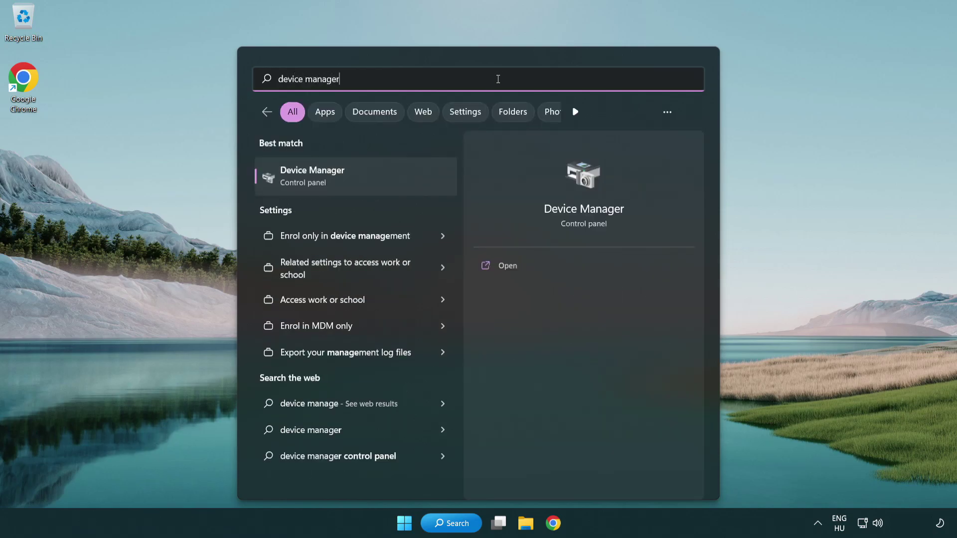
click(393, 182)
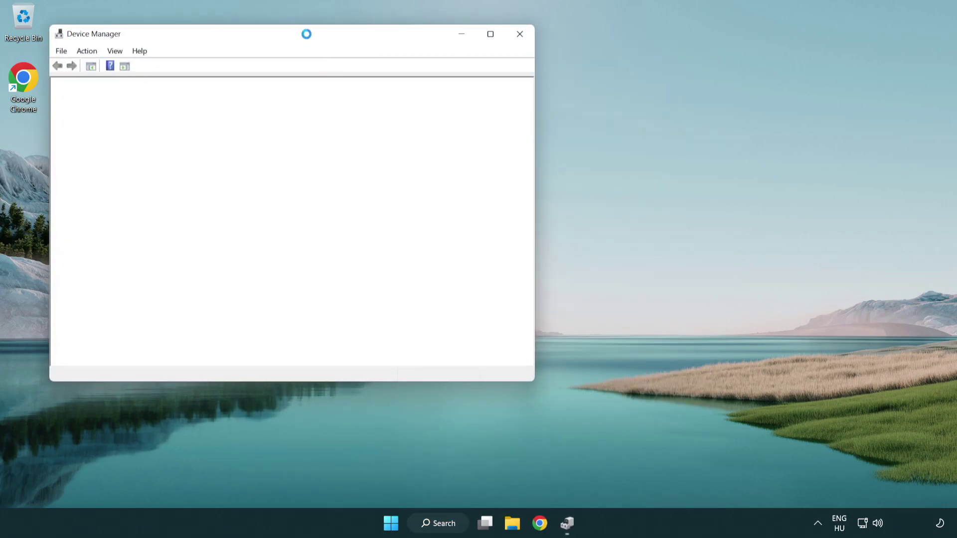
Expand Sound, video and game controllers and start Update driver for High Definition Audio Device.
drag(307, 34, 484, 85)
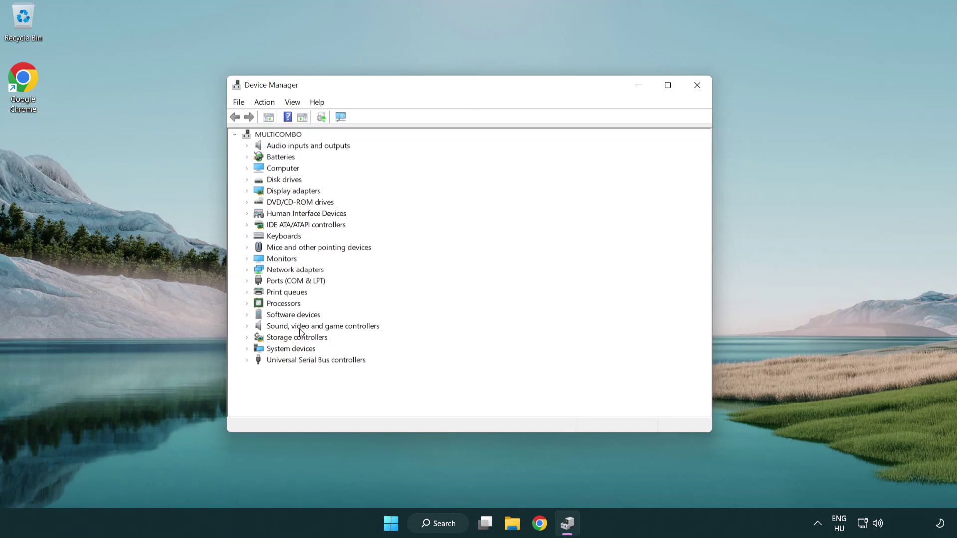
click(359, 327)
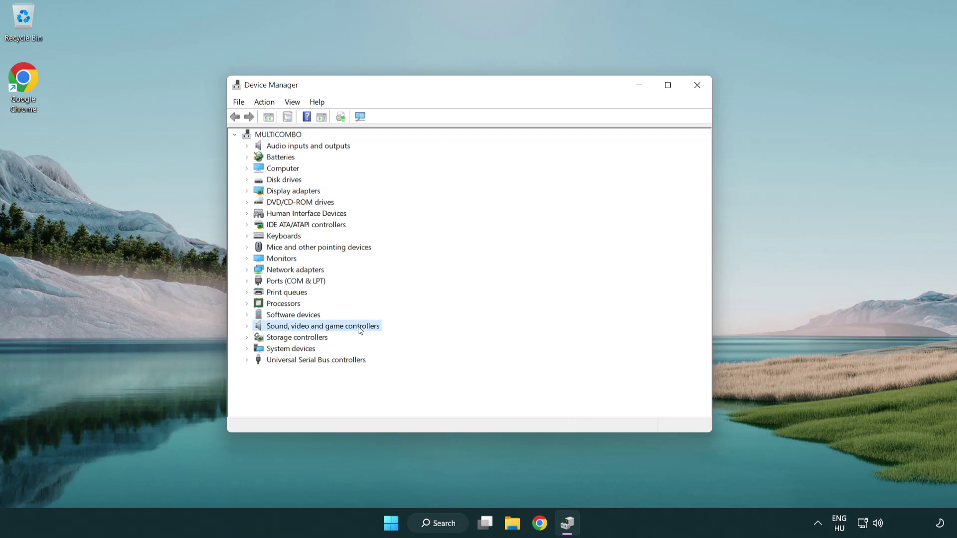
click(247, 326)
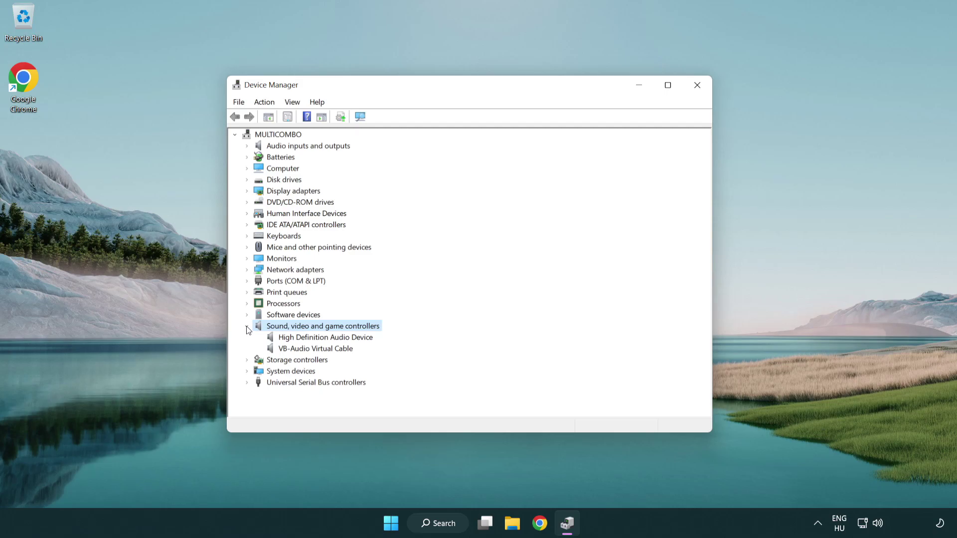
click(298, 341)
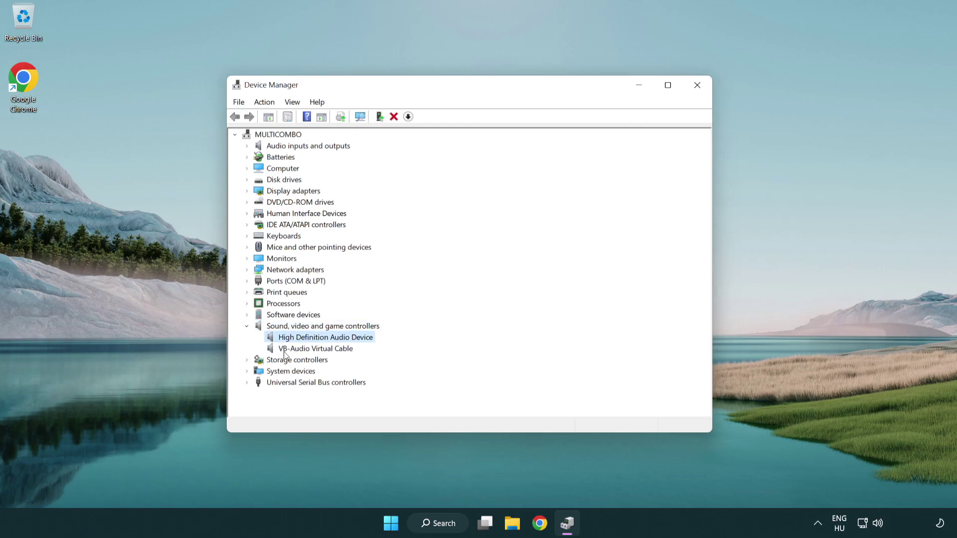
right_click(335, 341)
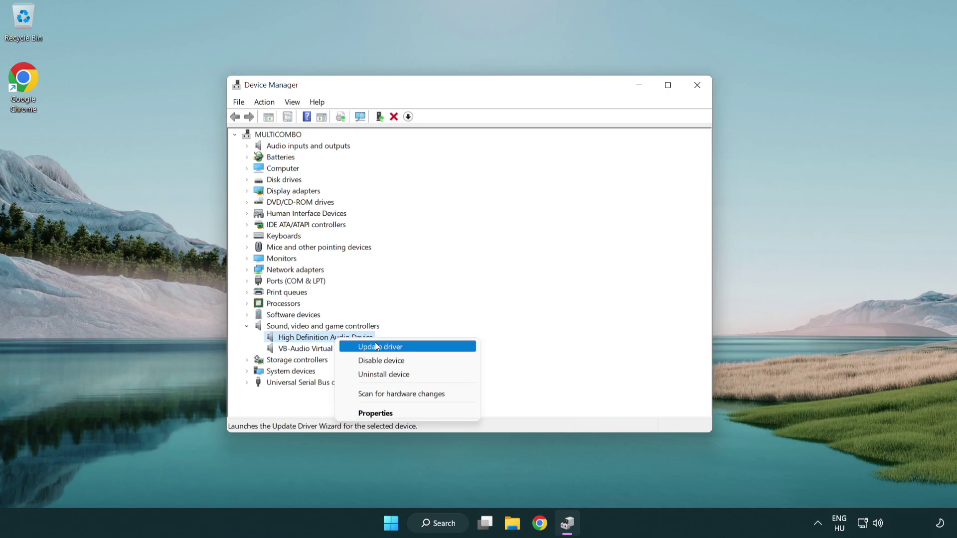
click(414, 348)
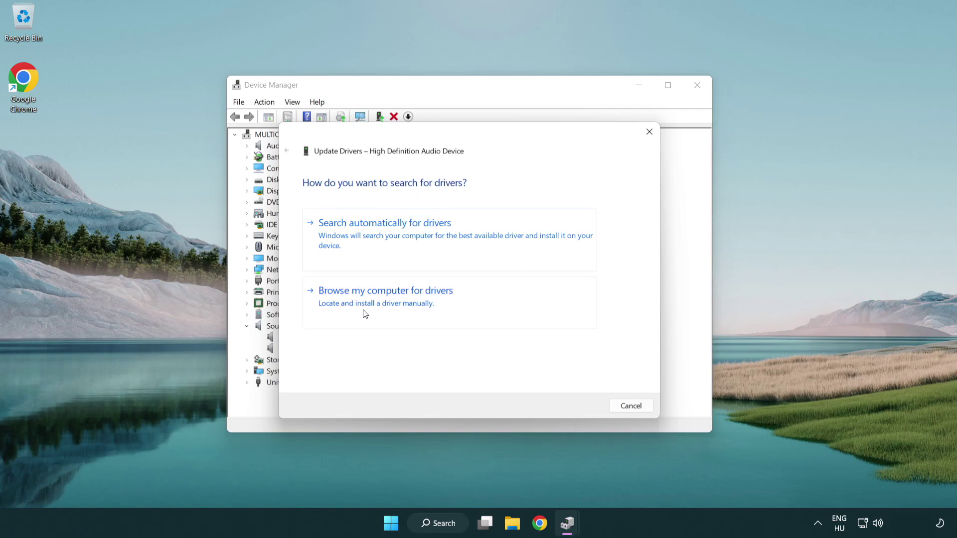
Reinstall the High Definition Audio Device driver from the computer's list, accepting the warning.
click(387, 313)
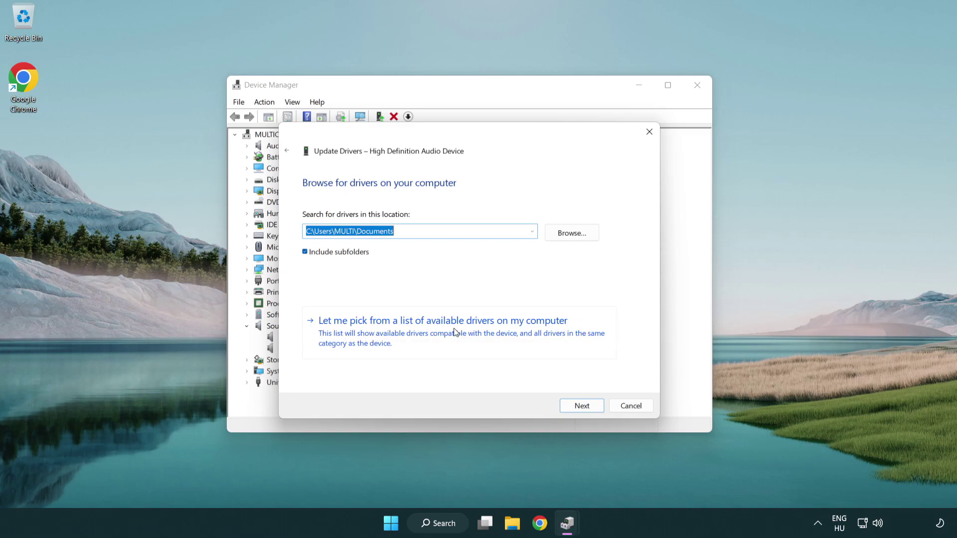
click(461, 340)
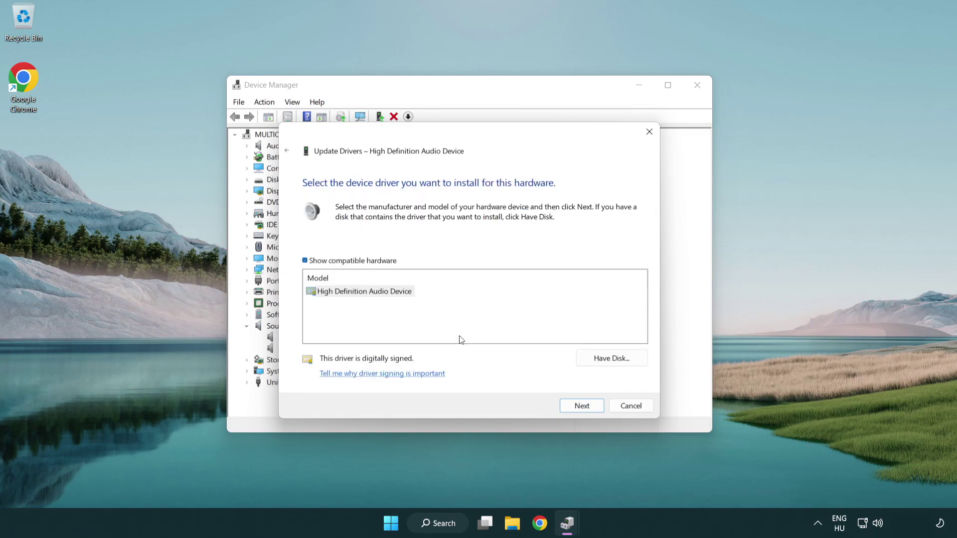
click(322, 306)
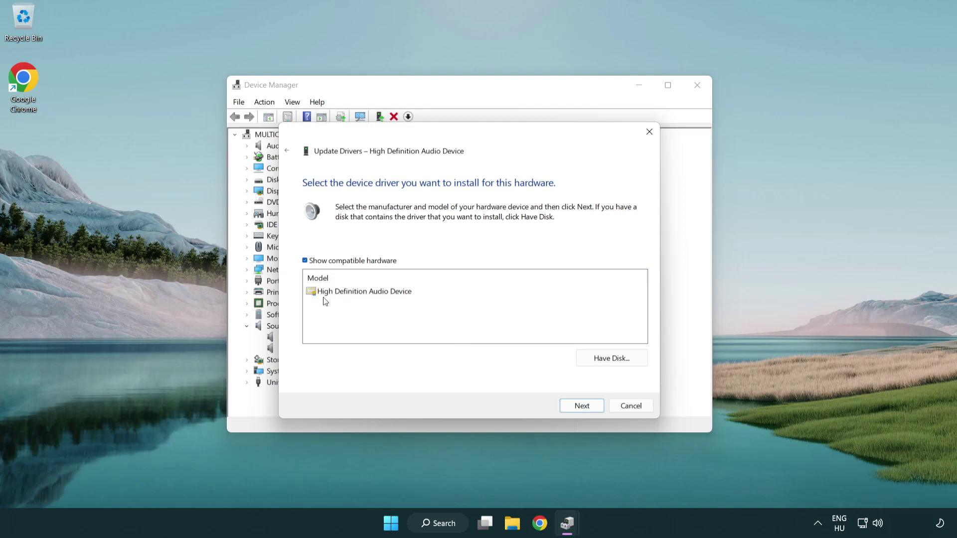
click(318, 293)
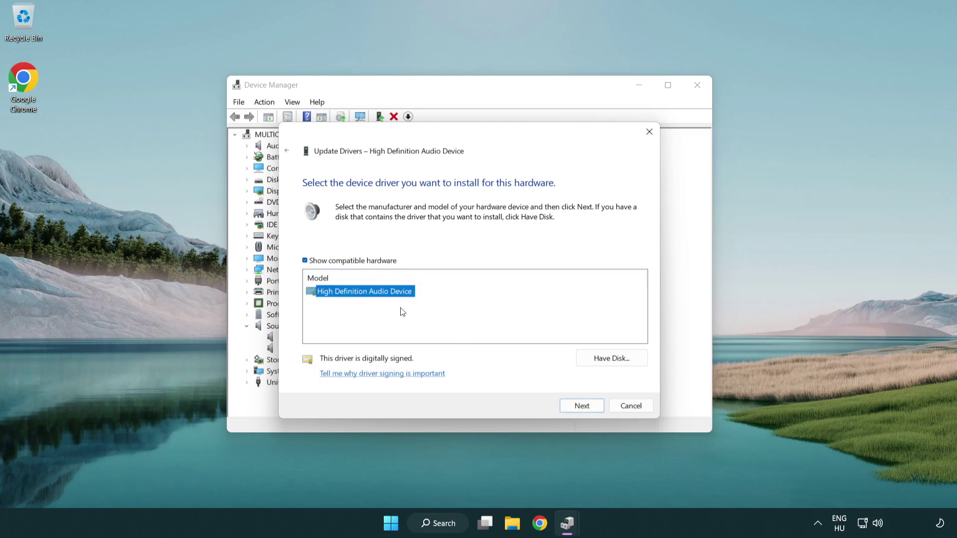
click(594, 410)
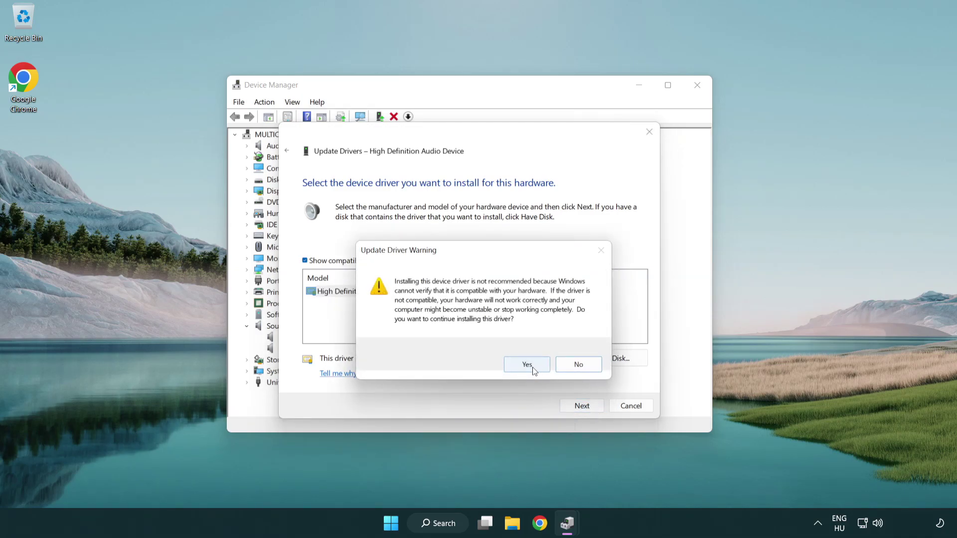
click(528, 366)
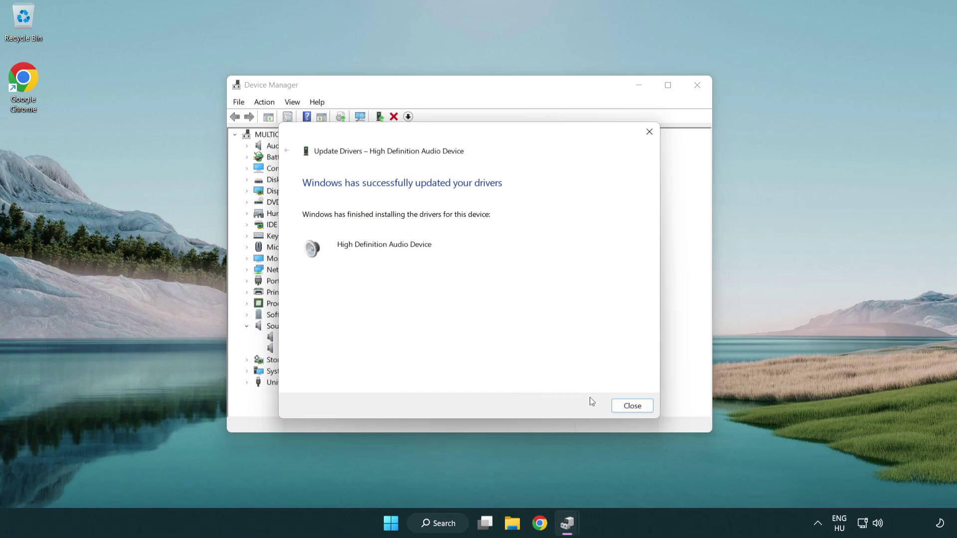
click(632, 406)
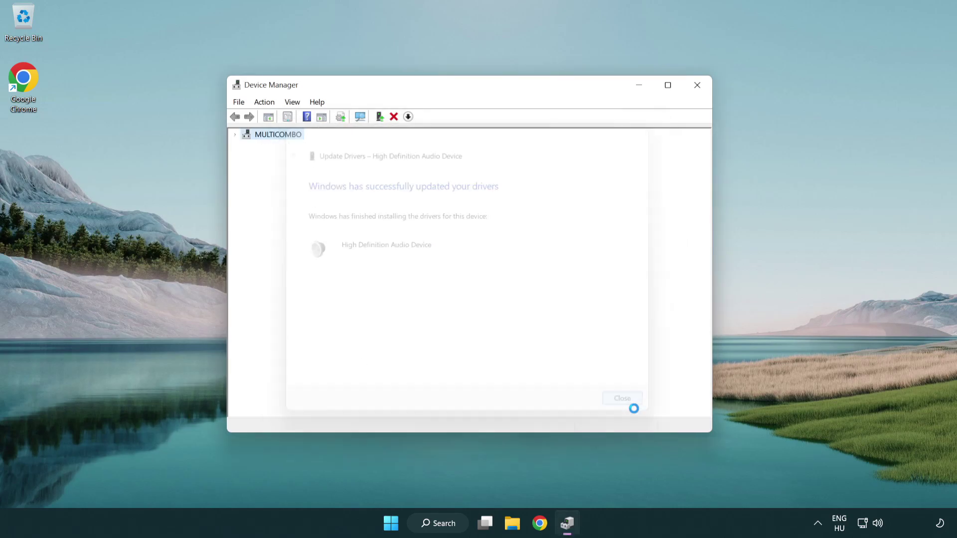
Close Device Manager, bring up the Start power options, and launch Troubleshoot sound problems.
click(699, 90)
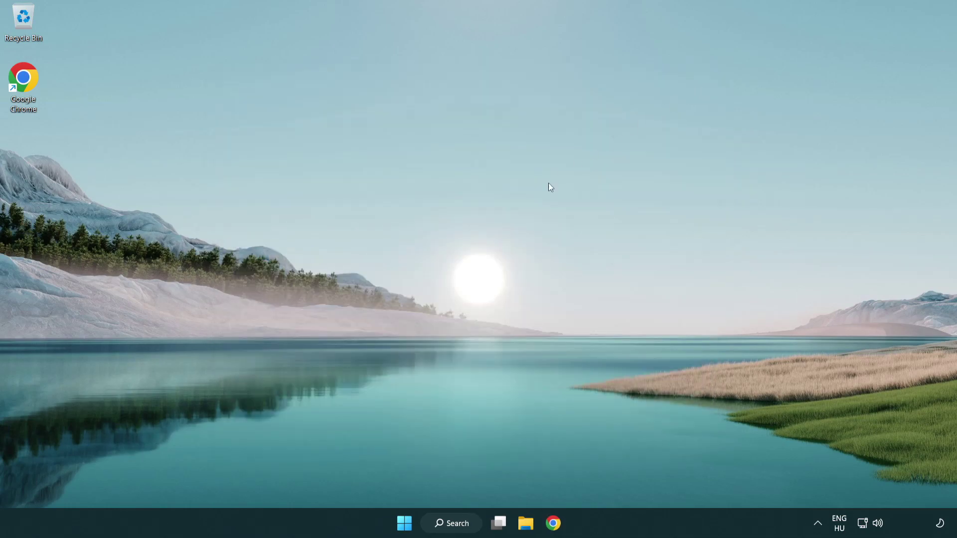
click(410, 526)
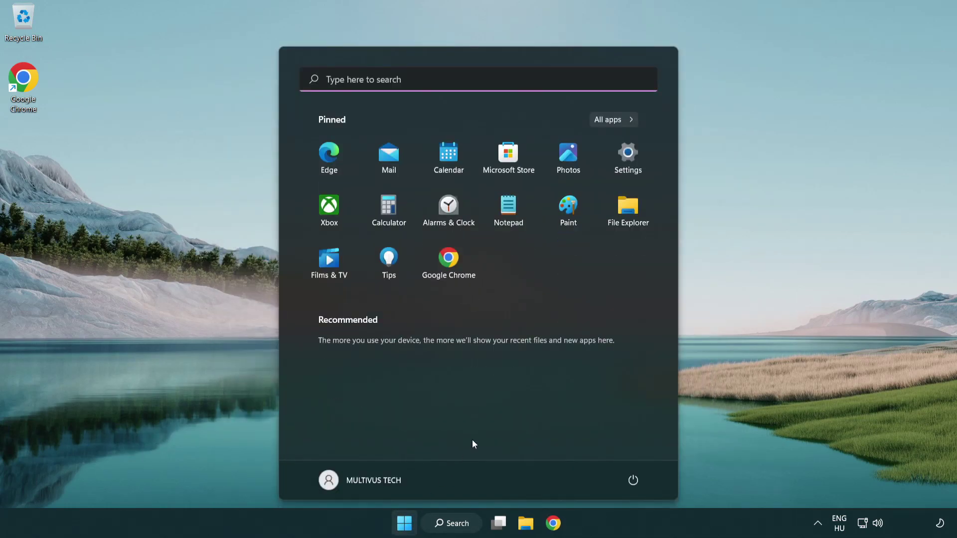
click(633, 481)
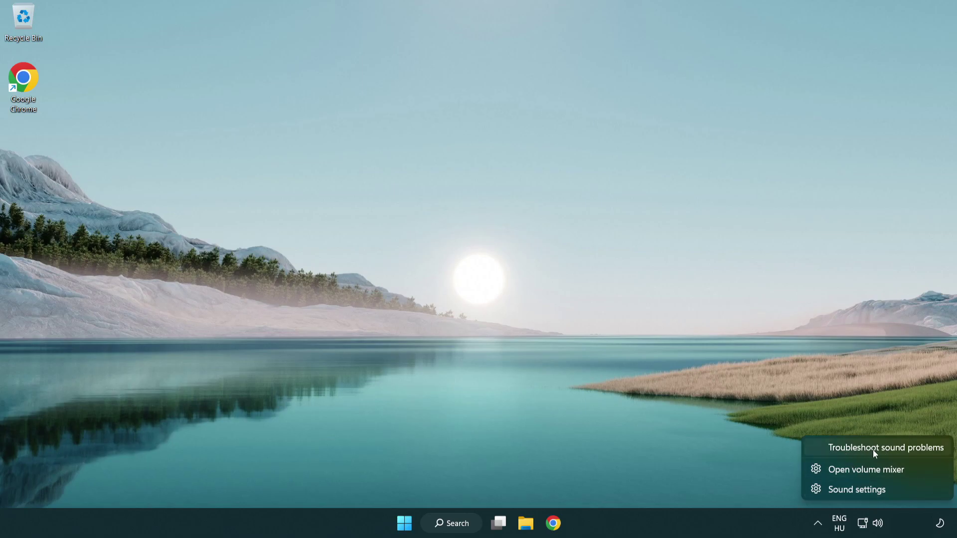
click(873, 450)
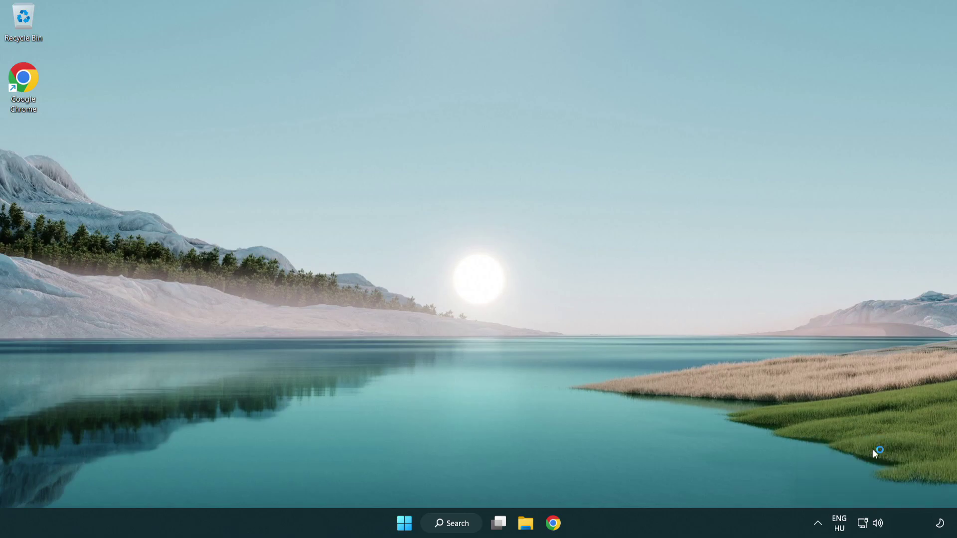